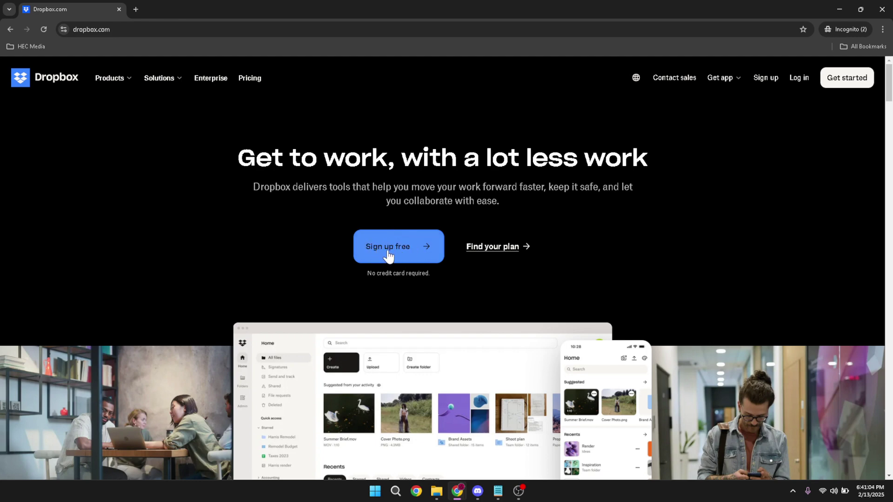
- Start a free Dropbox sign-up from the homepage
click(393, 252)
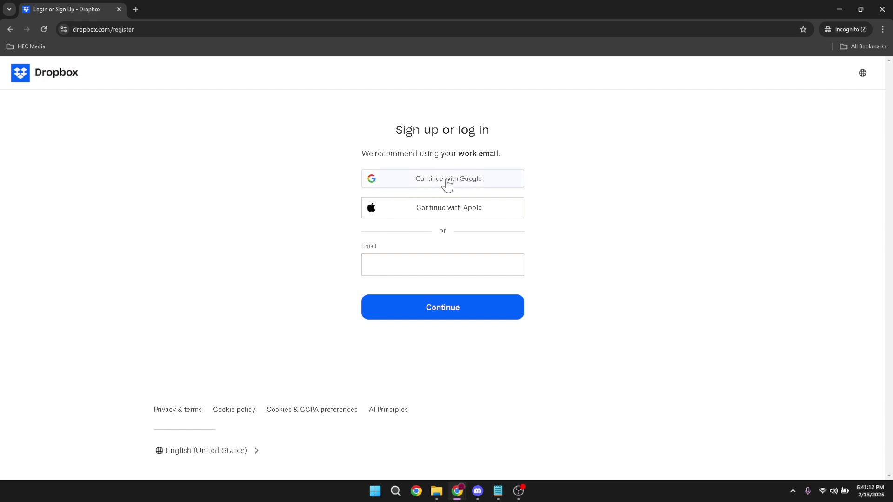
- Sign up with Google by choosing the account and confirming details are shared with Dropbox
click(424, 183)
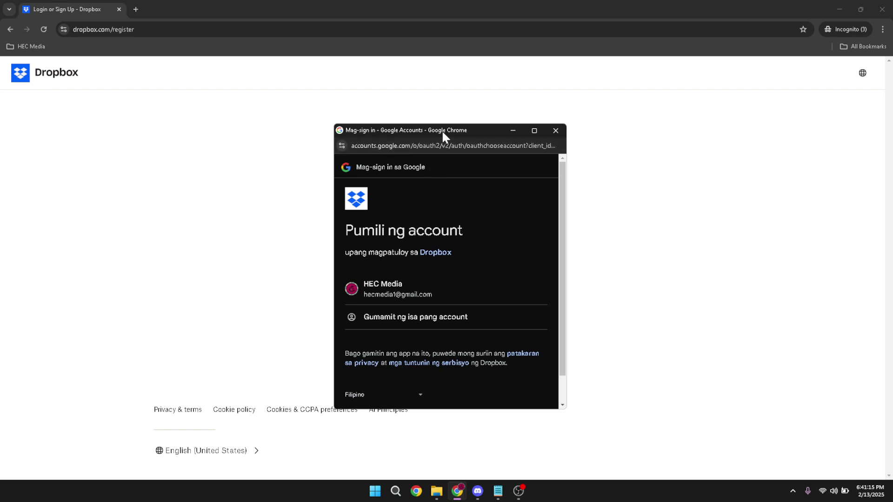
drag(442, 130, 216, 84)
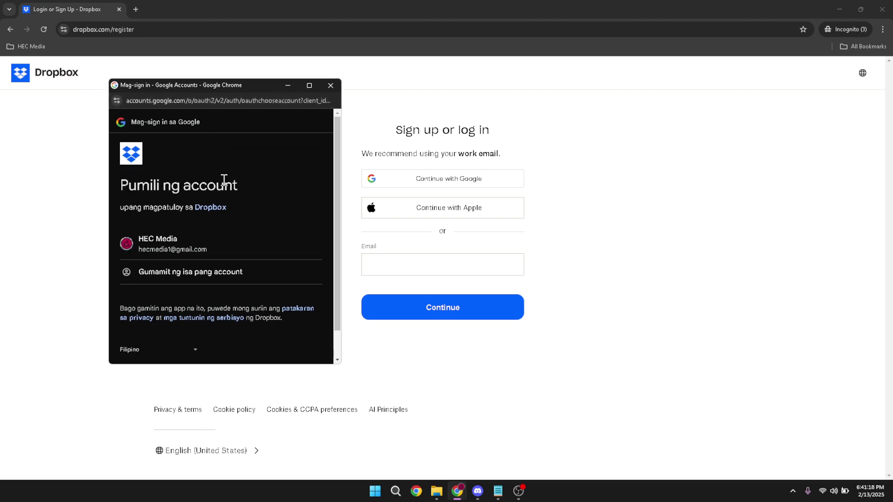
click(165, 240)
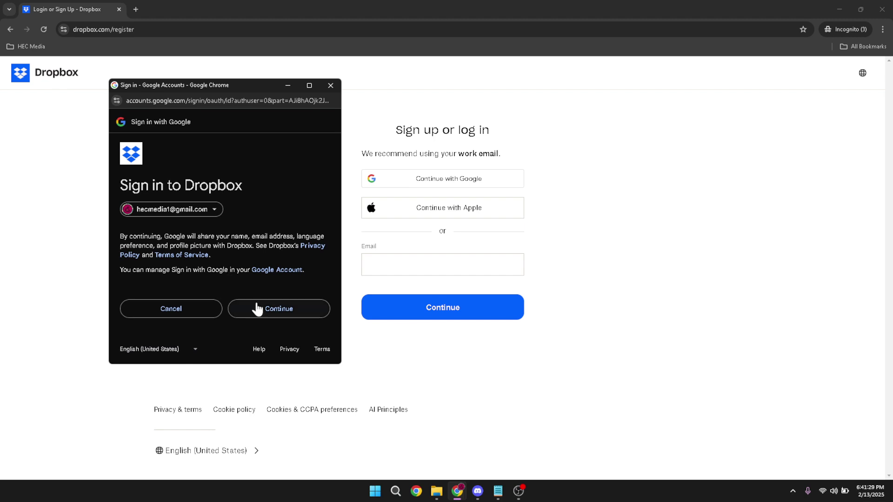
click(267, 310)
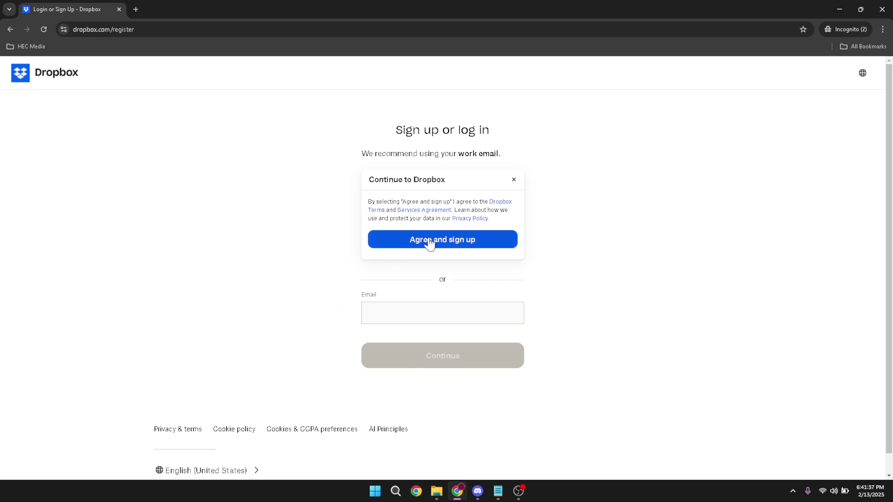
- Agree to the Dropbox terms to create the account on the free 2 GB Basic plan
click(462, 242)
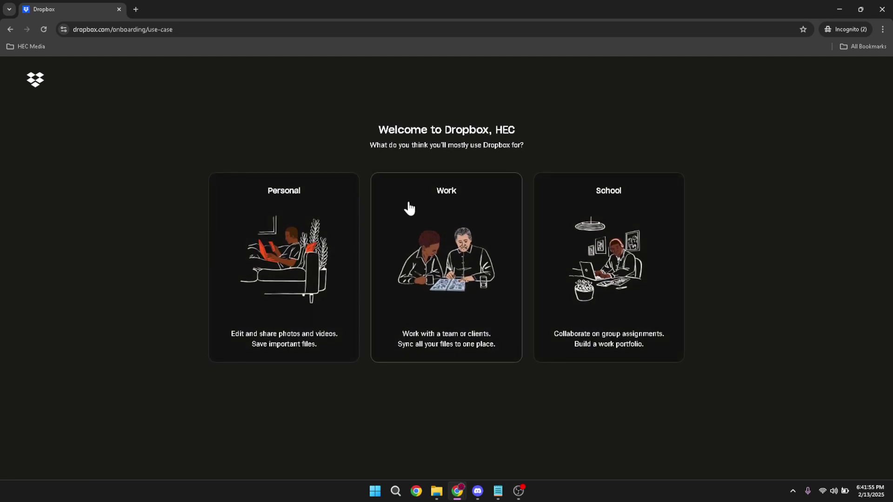
- Choose Personal as the account's main use to finish onboarding
drag(364, 150, 438, 152)
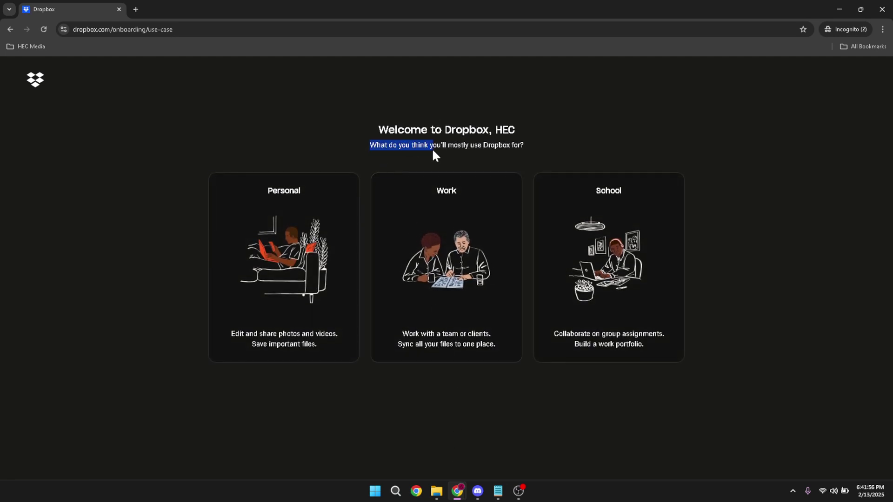
click(529, 153)
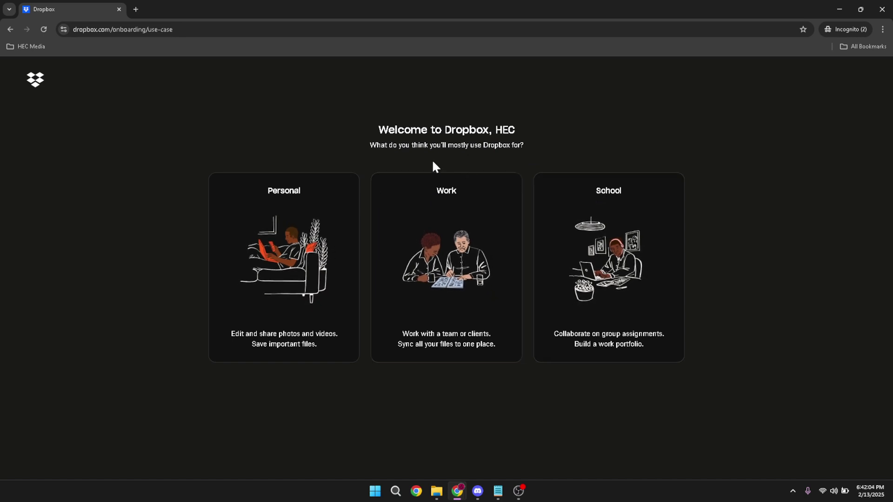
click(283, 194)
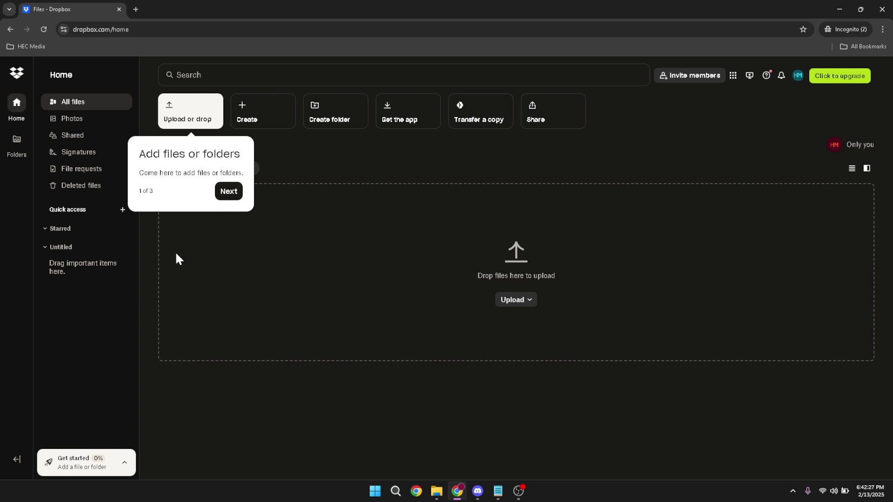
- Step through both tour tips and dismiss the welcome tour with 'Got it'
click(228, 191)
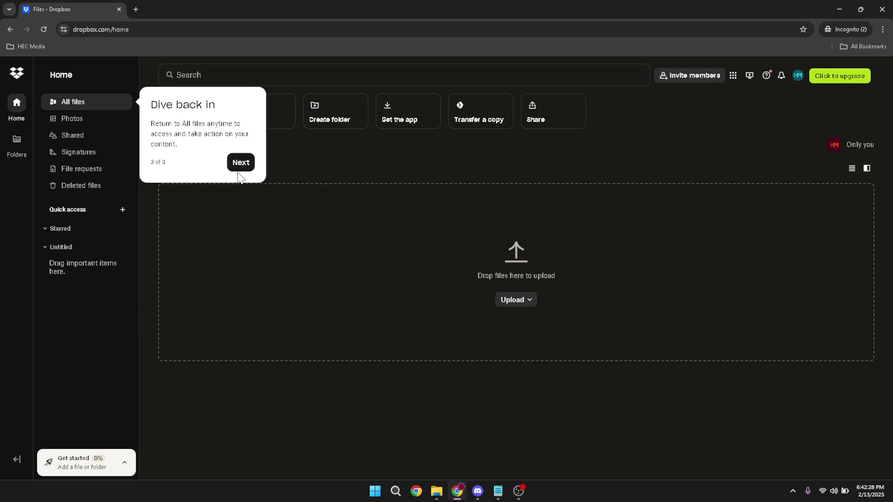
click(241, 166)
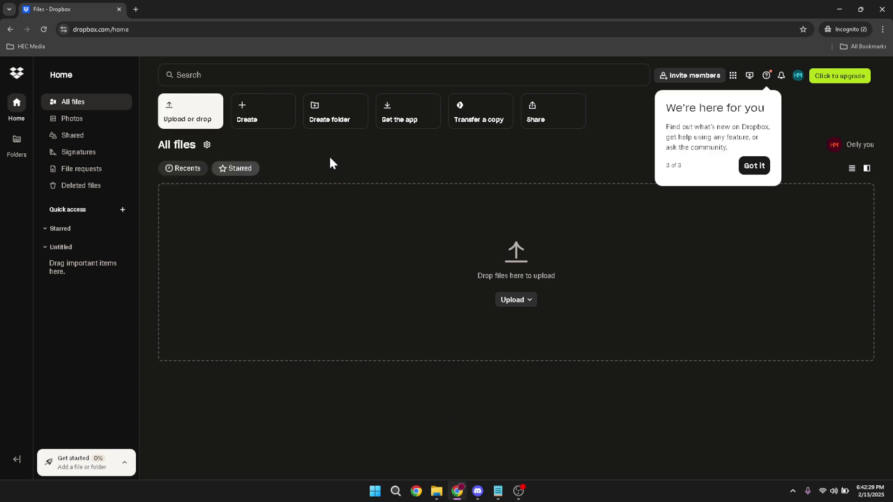
click(749, 167)
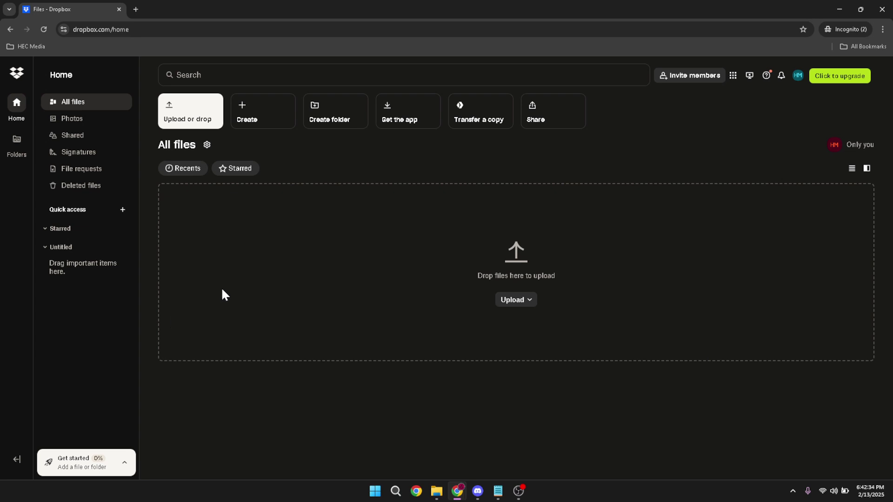
- Create a folder named 'Personal Files', replacing the mistyped 'Sample FFile' name
click(340, 122)
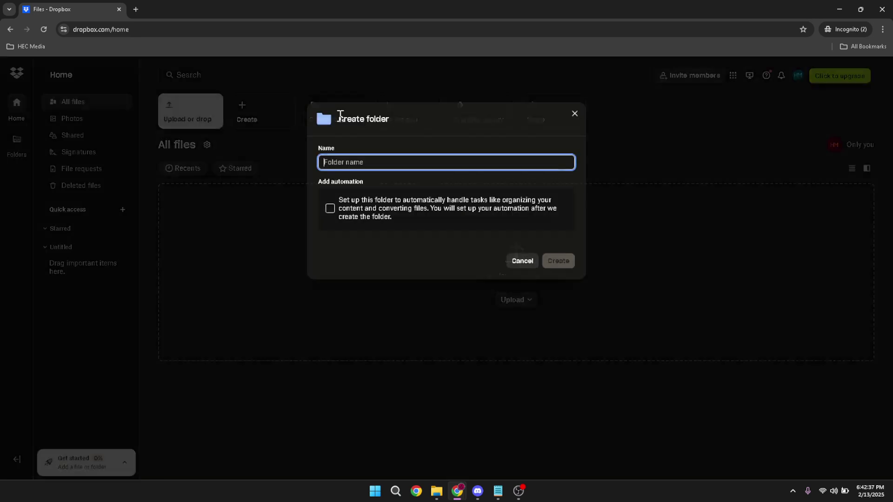
click(387, 162)
text(Sample)
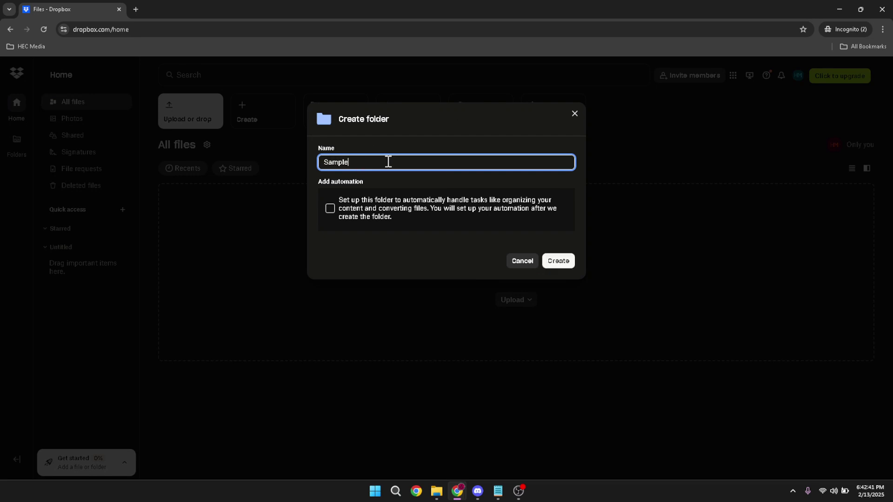
text( F)
text(F)
text(ile)
key(ctrl+a)
key(BackSpace)
text(Personal Files)
click(553, 262)
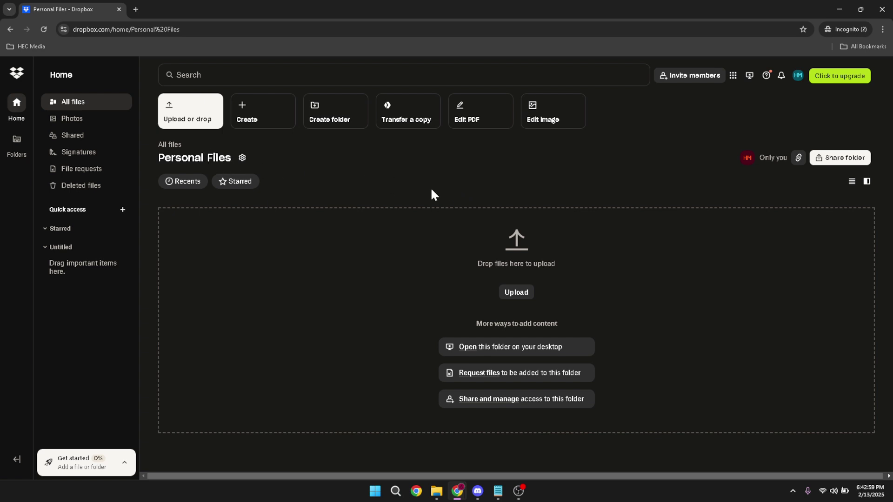
- Upload Current Team.png from the Downloads folder as an individual file
click(518, 293)
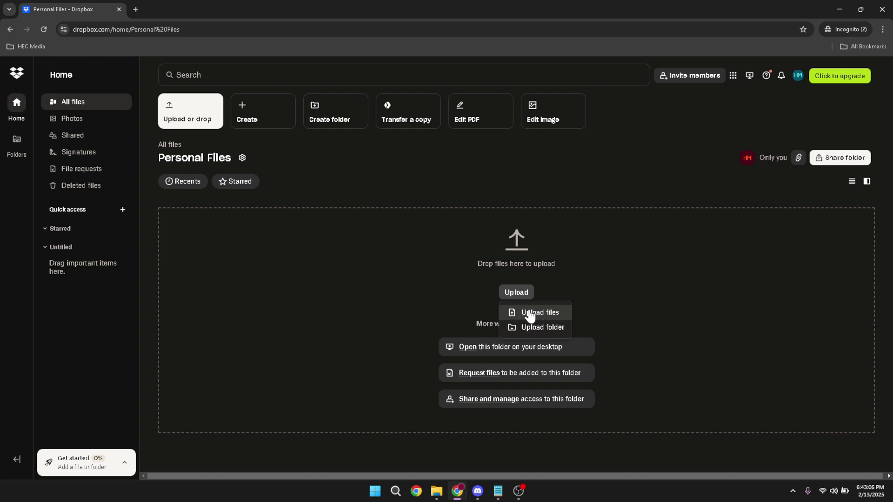
click(555, 314)
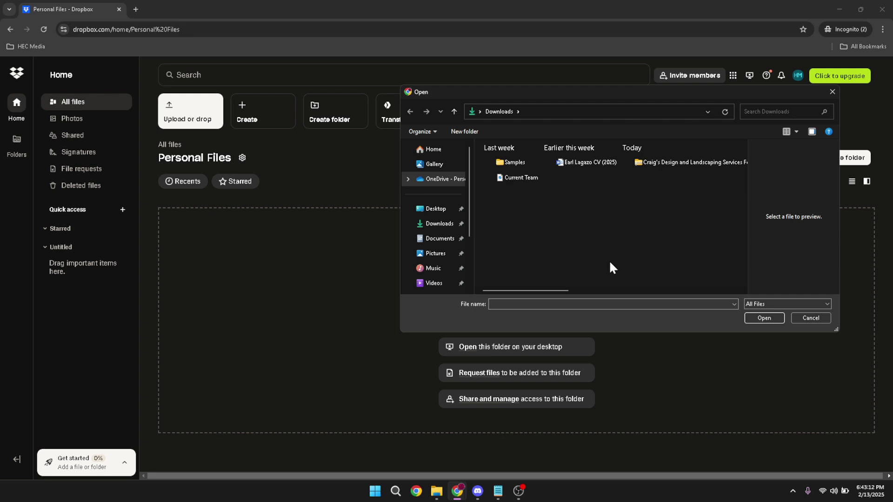
click(523, 177)
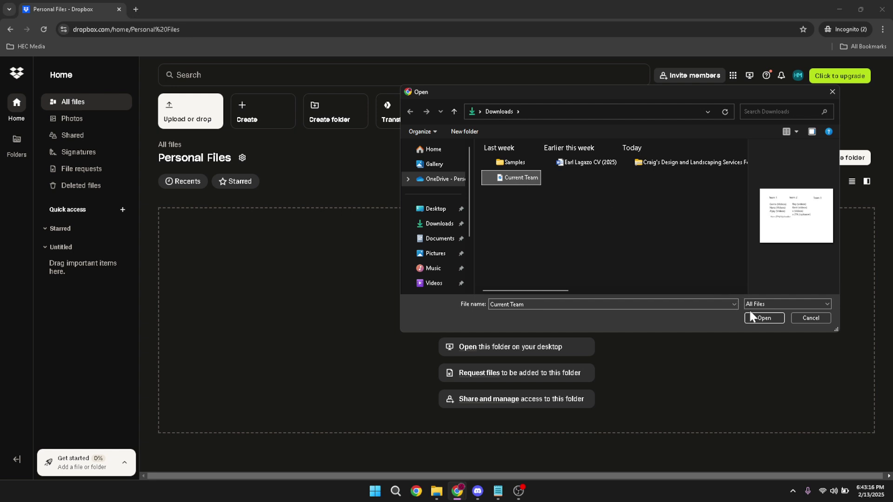
click(761, 318)
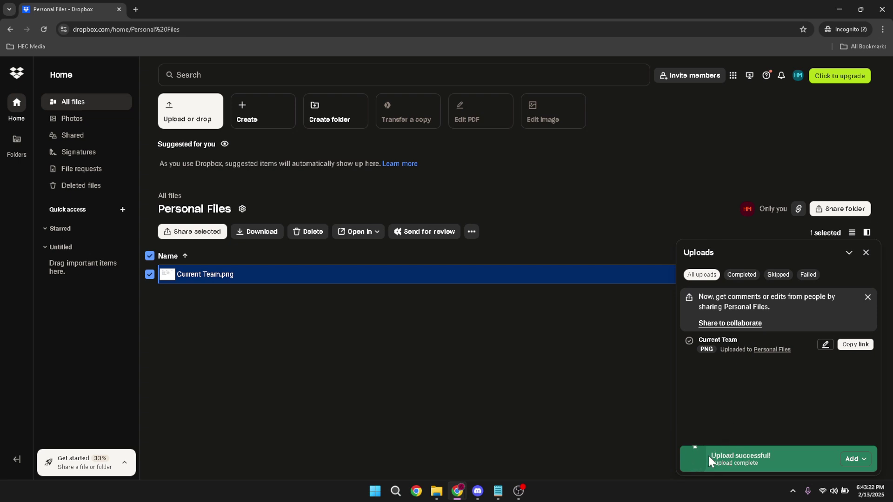
- Close the Uploads panel so Current Team.png is listed in Personal Files
drag(710, 456, 765, 459)
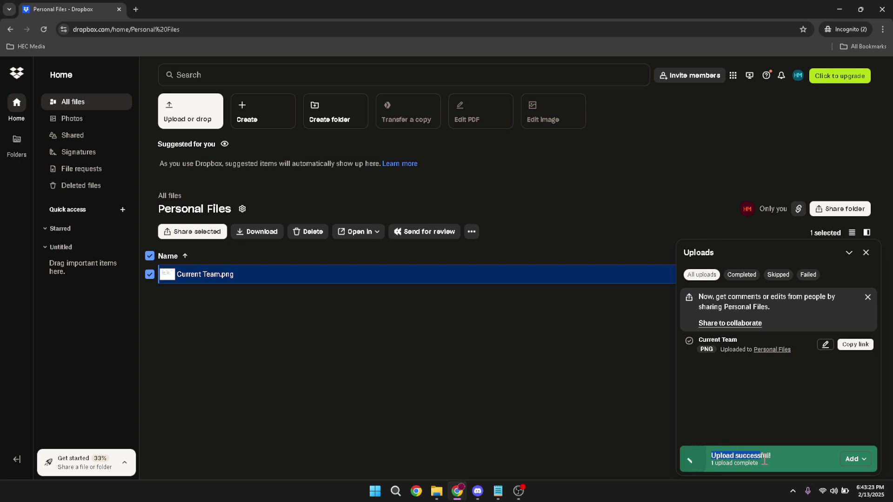
click(786, 419)
click(866, 253)
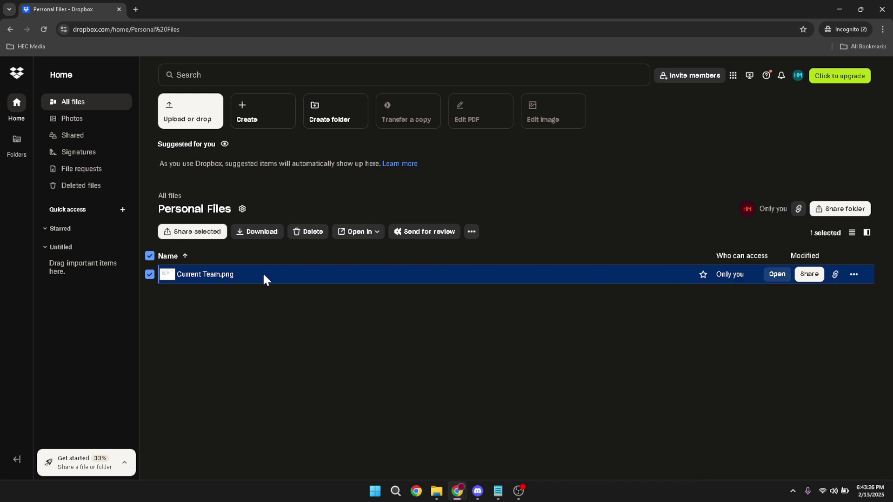
right_click(213, 278)
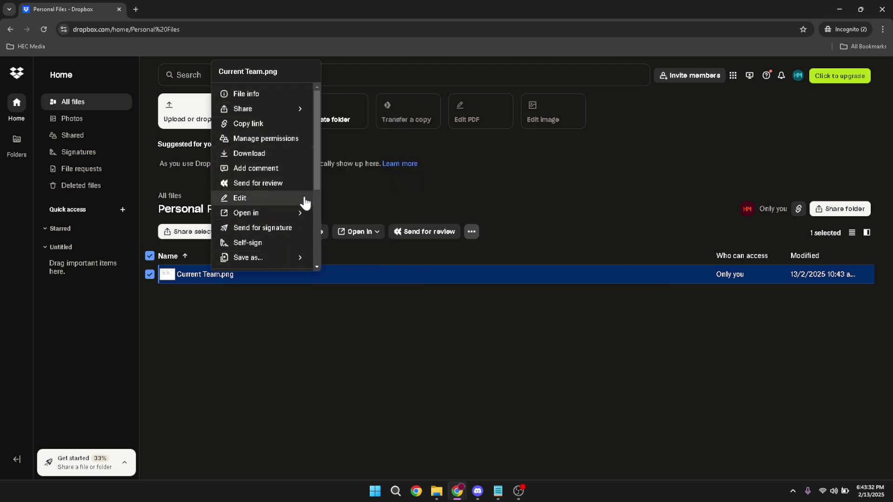
mouse_move(313, 174)
mouse_down()
mouse_move(315, 253)
mouse_move(306, 238)
mouse_move(309, 175)
mouse_up()
mouse_move(275, 112)
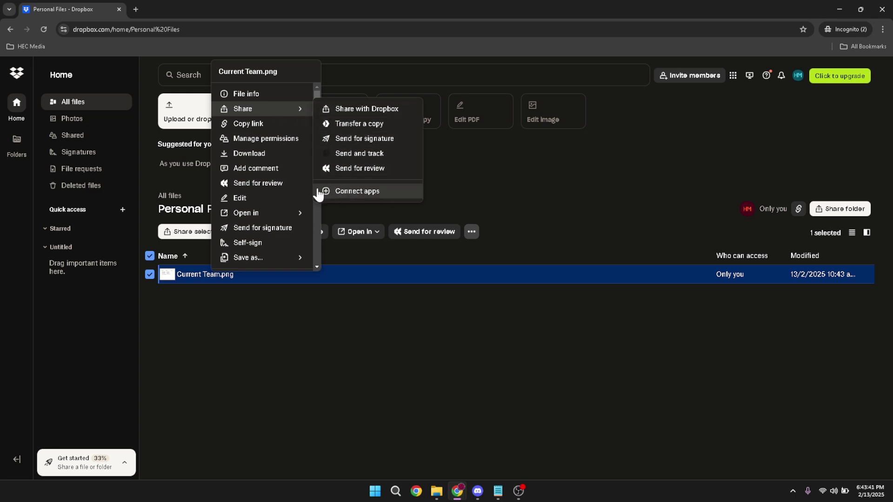
mouse_move(300, 259)
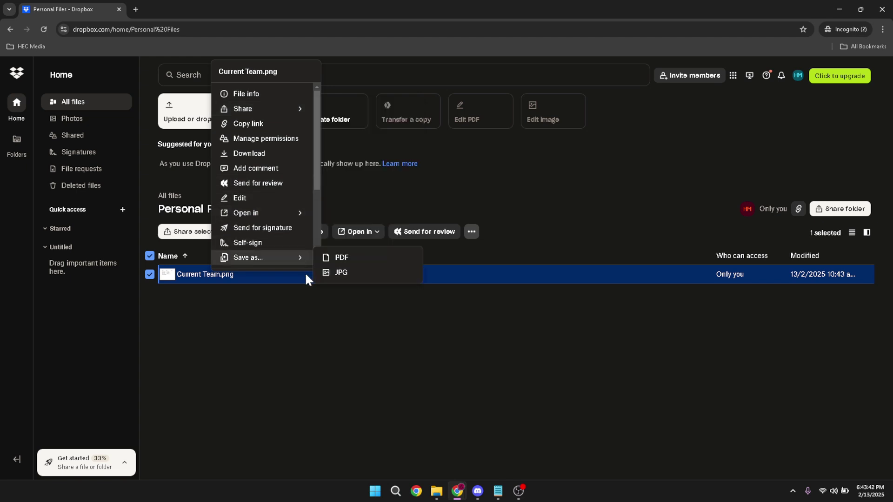
click(298, 300)
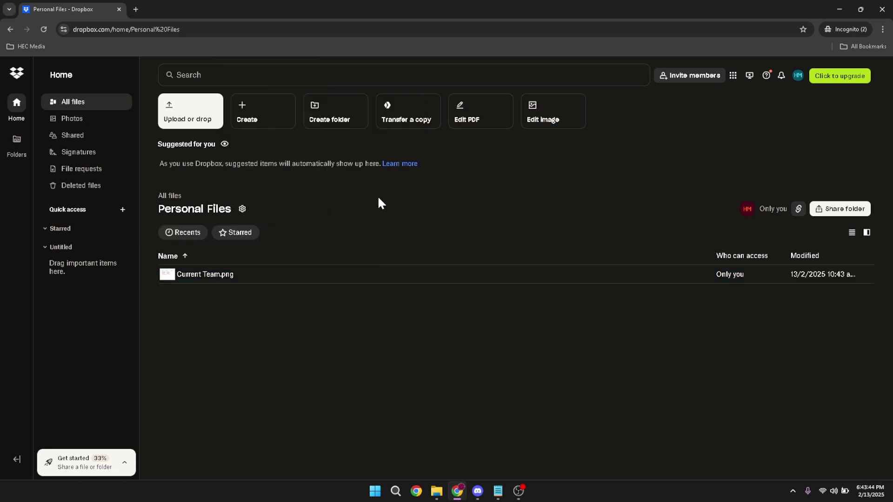
- Return to the top-level All files page via the left sidebar
click(79, 106)
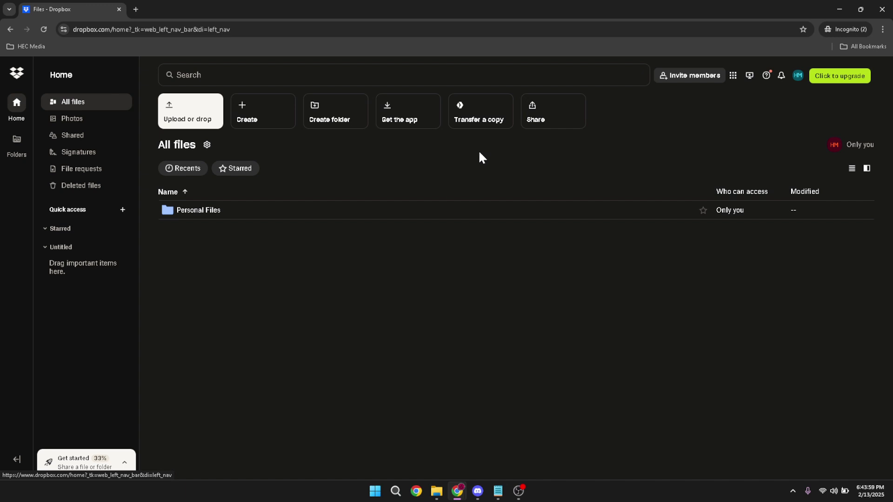
- View the team image in Photos, then switch to the empty Shared section
click(59, 126)
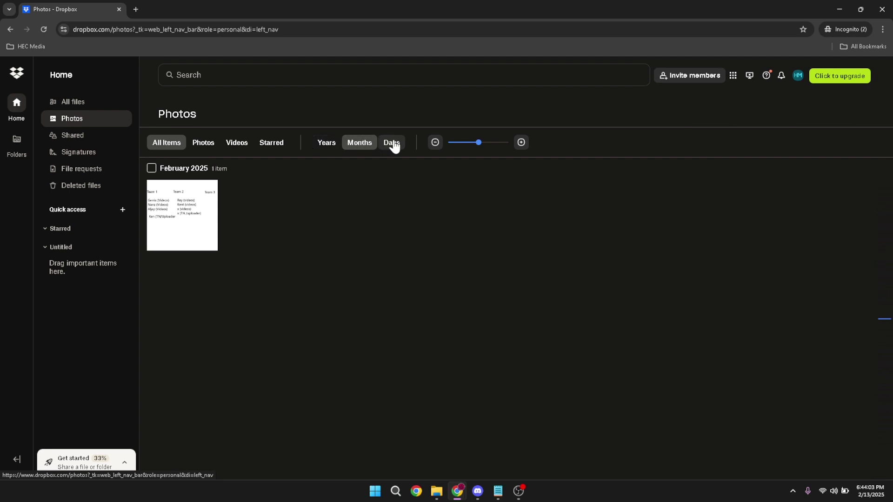
click(82, 145)
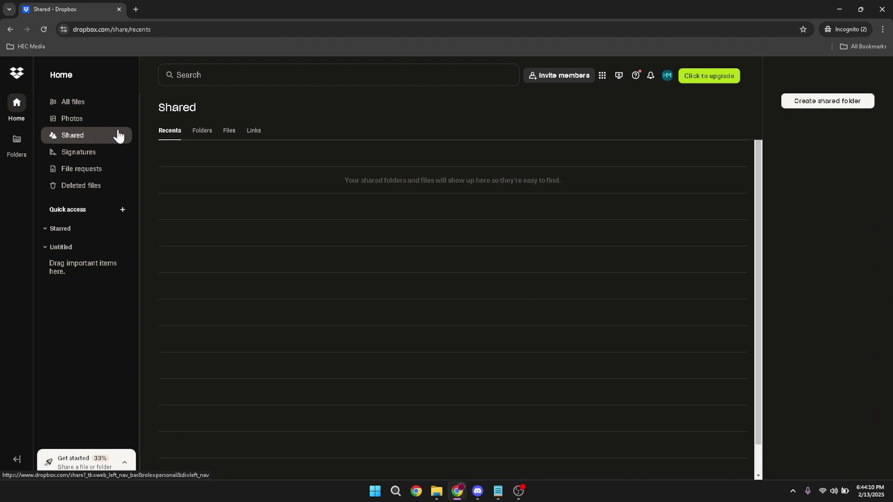
- Confirm the Shared Folders, Files and Links tabs are empty, then view the Signatures page
click(200, 133)
click(225, 134)
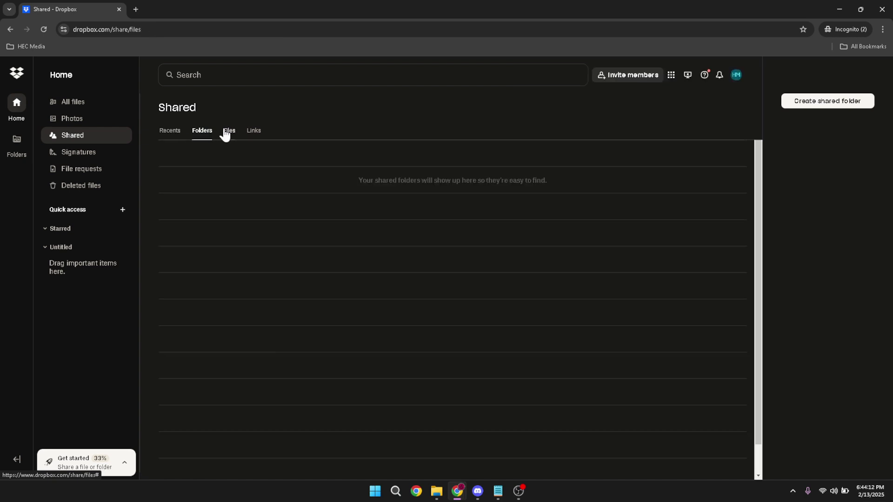
click(249, 136)
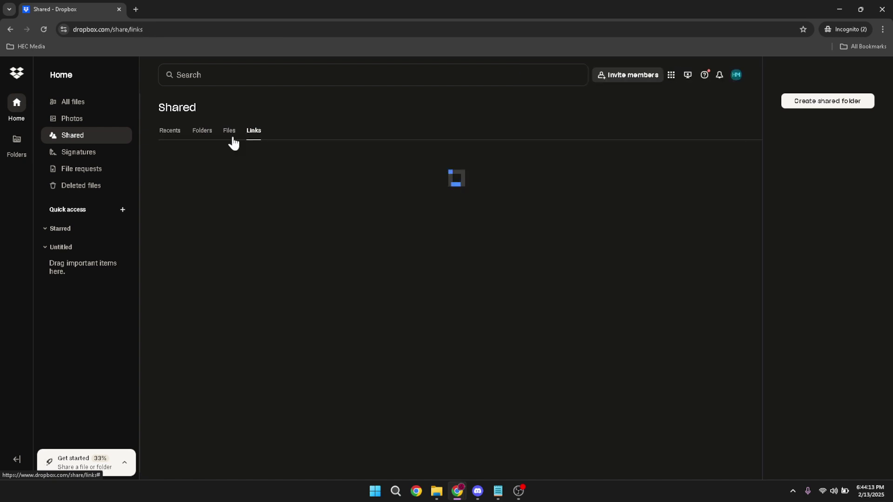
click(107, 160)
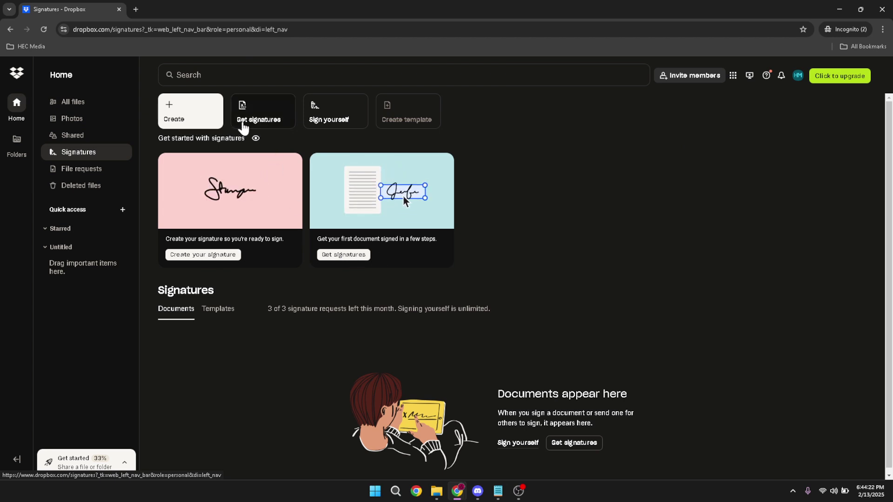
- Go to File requests, open the Create new request form, and close it unsaved
click(85, 175)
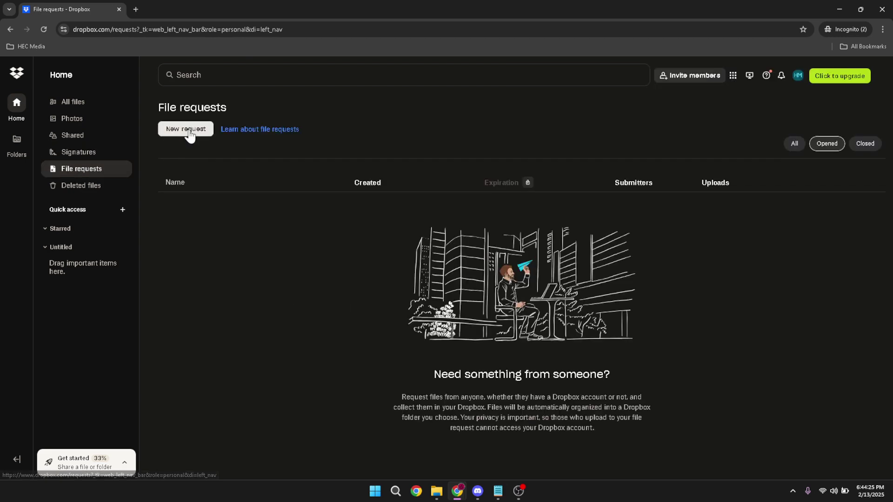
click(189, 130)
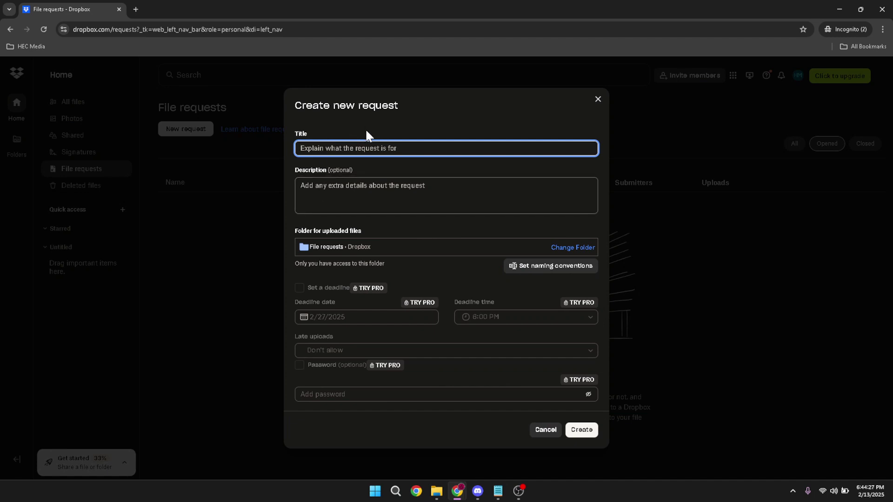
click(599, 100)
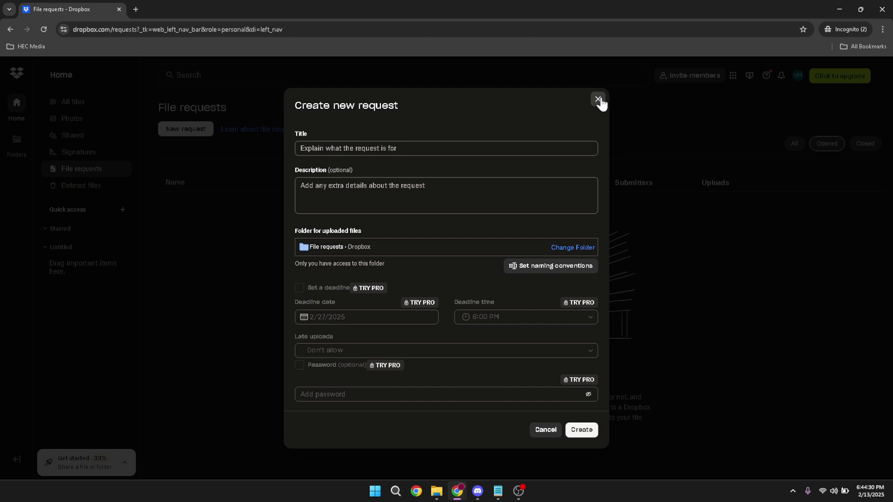
click(598, 100)
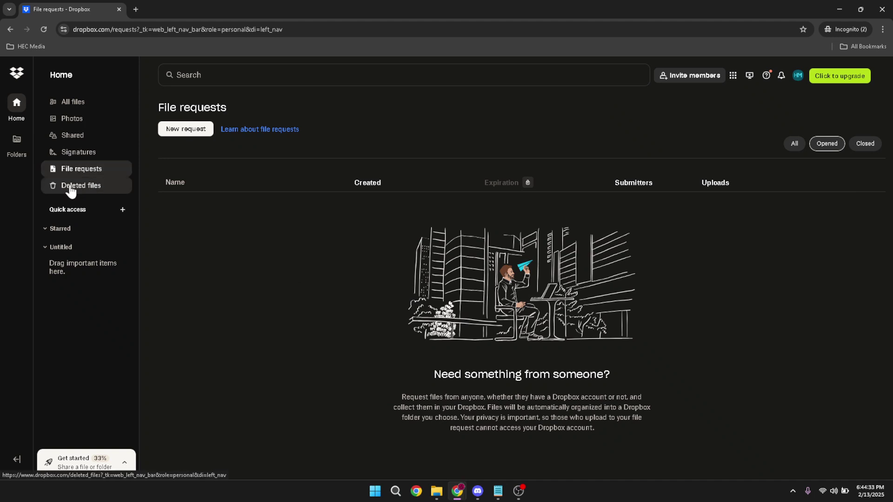
- View the empty Deleted files page, then browse All files in the Folders view
click(109, 193)
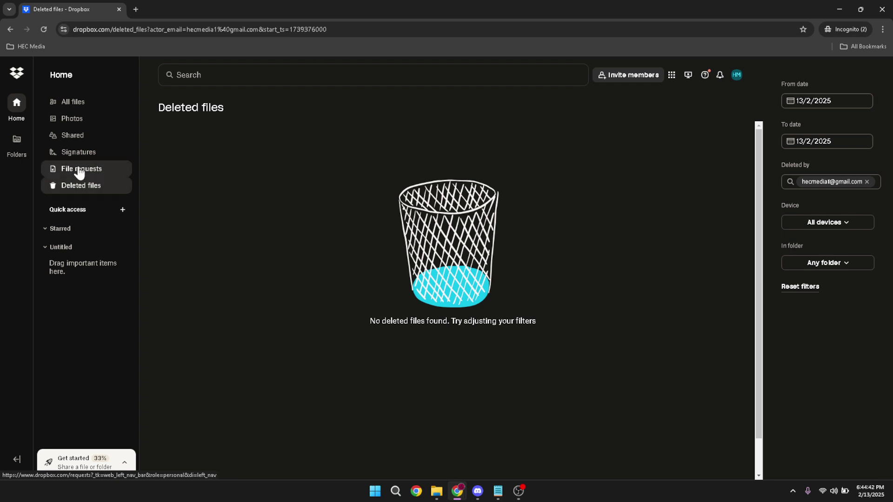
click(19, 151)
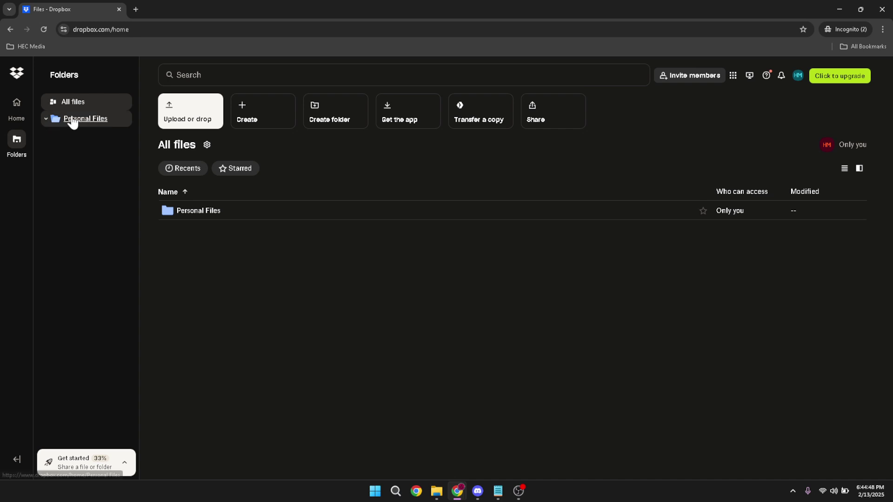
- Verify Personal Files contains Current Team.png, collapse it, and go back to All files on Home
click(82, 106)
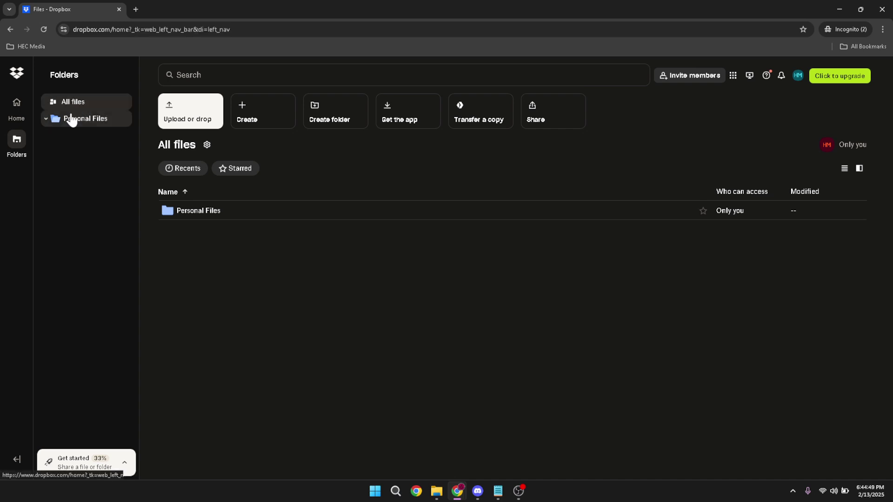
click(71, 122)
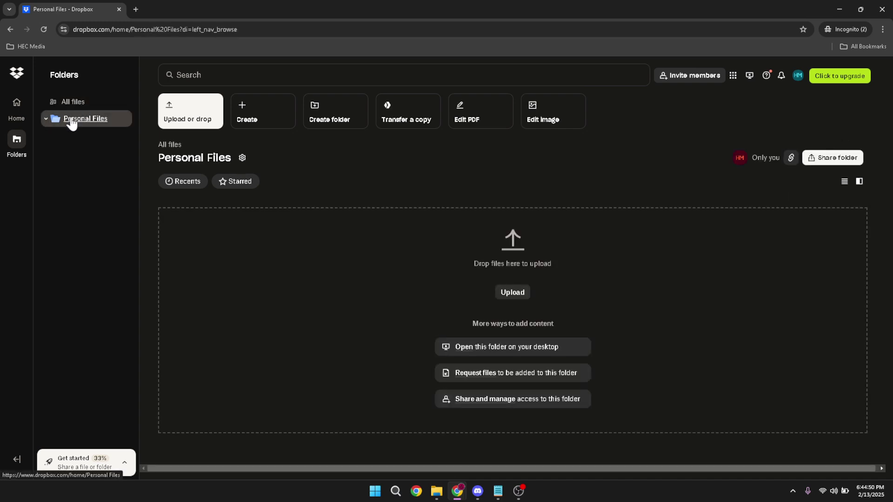
click(46, 119)
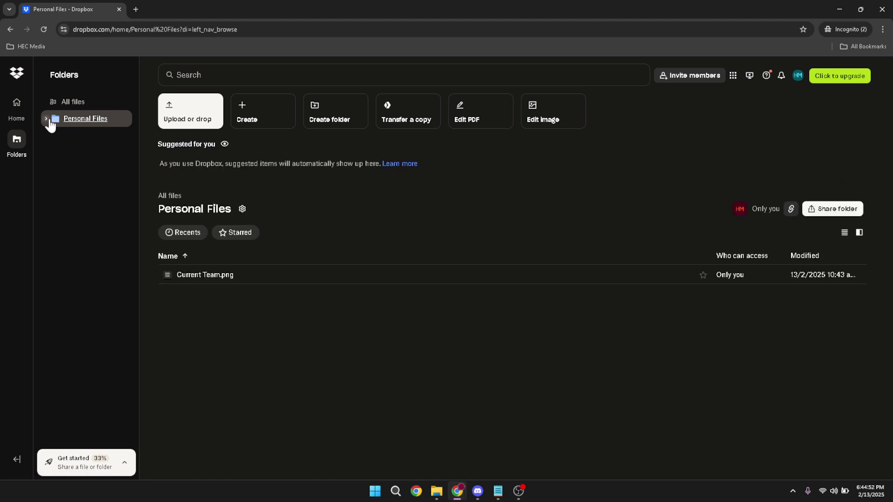
click(91, 107)
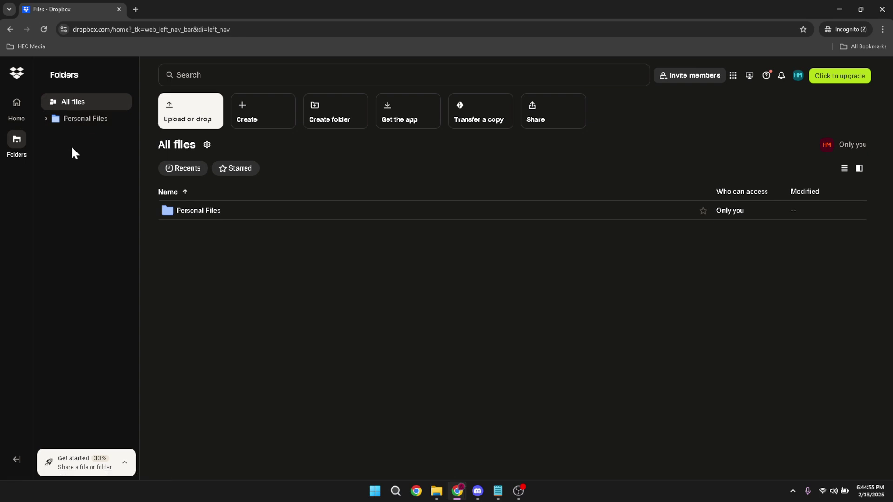
click(15, 107)
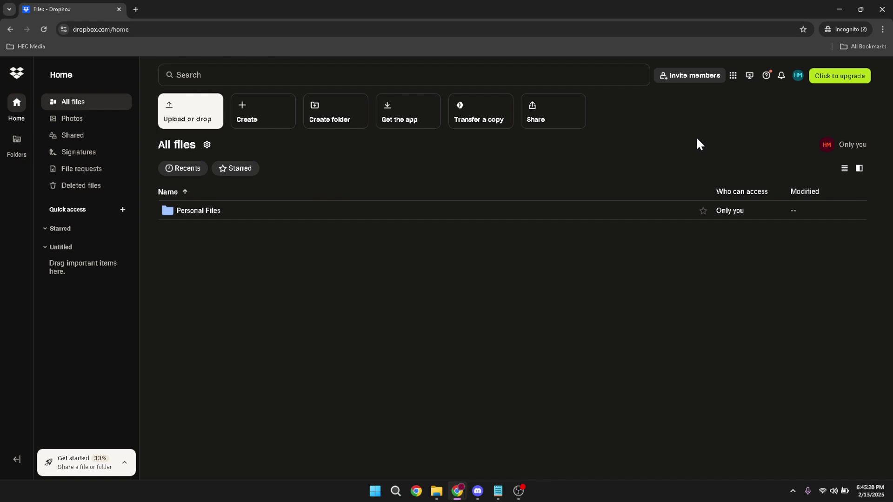
click(733, 76)
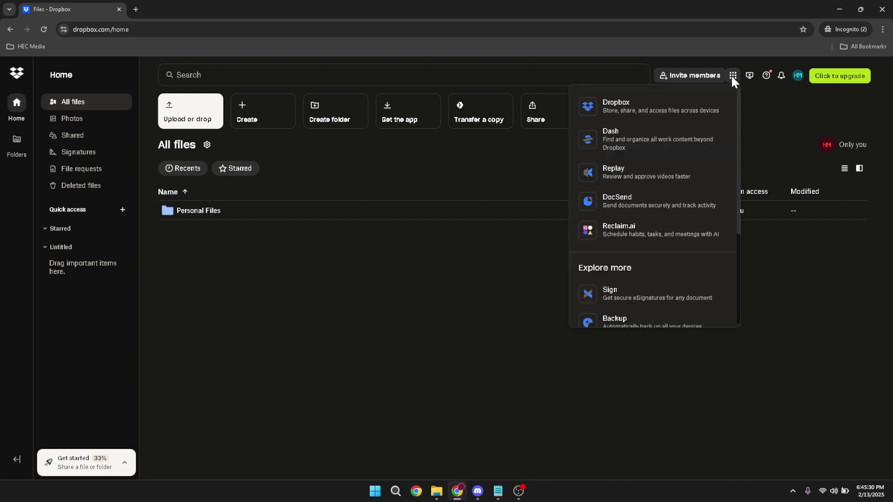
scroll(705, 194, down, 2)
scroll(707, 200, down, 2)
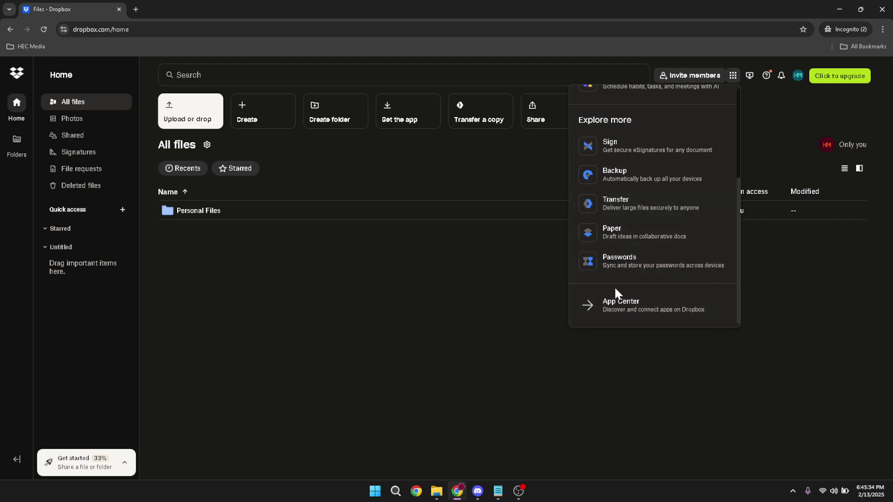
scroll(636, 259, up, 3)
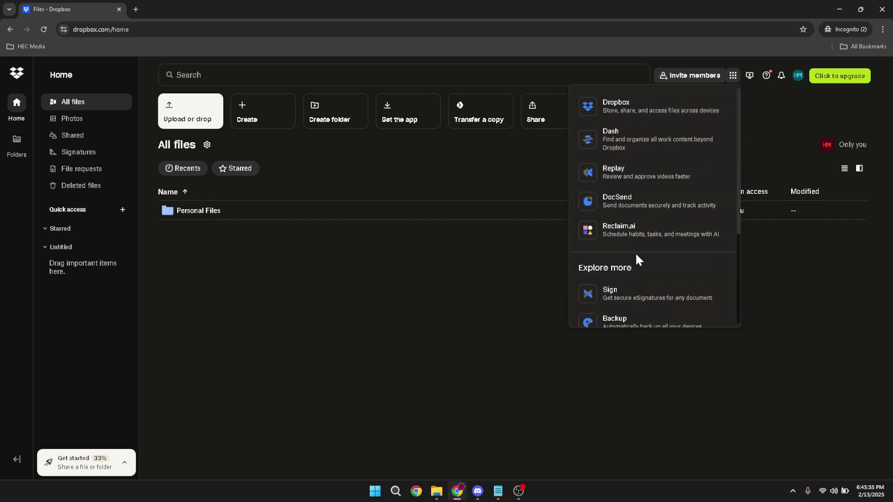
click(770, 134)
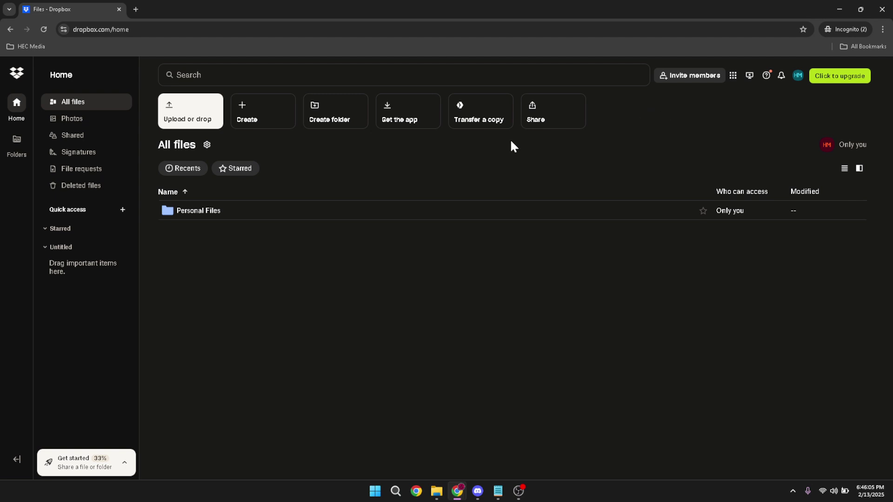
click(83, 119)
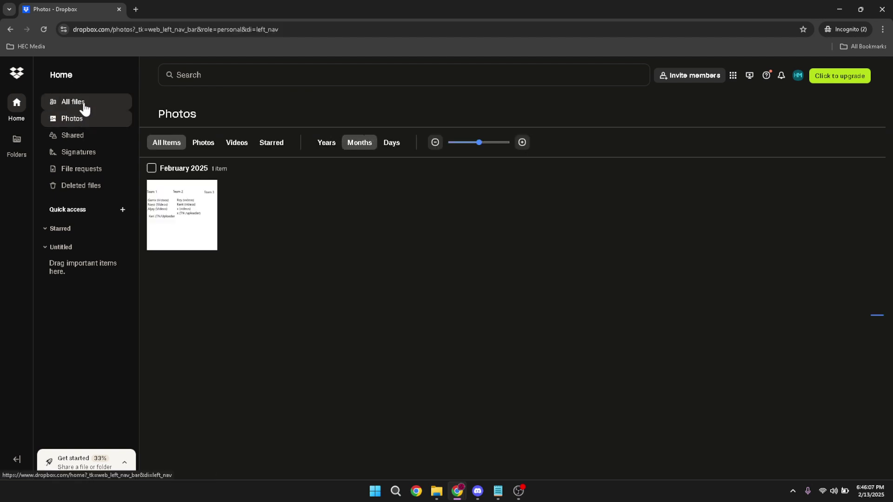
click(84, 107)
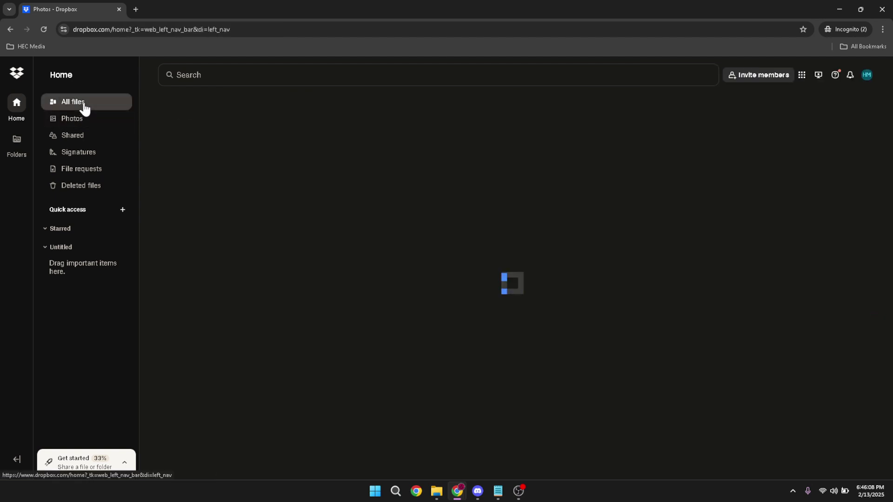